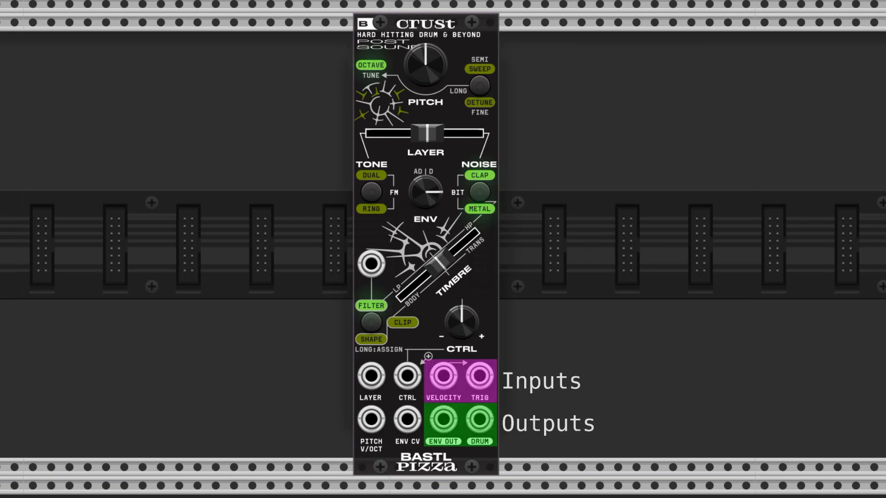
- Adjust the envelope knob around its centre and fire the first trigger to view the envelope output on the scope
left_click_drag(479, 376, 666, 310)
left_click_drag(443, 375, 273, 259)
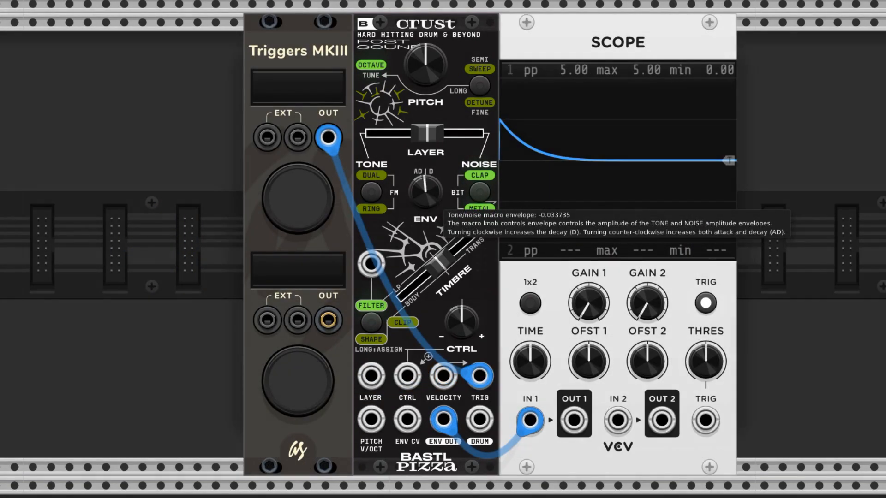
mouse_move(431, 201)
left_mouse_down()
mouse_move(431, 217)
mouse_move(449, 189)
mouse_move(426, 203)
left_mouse_up()
left_click(297, 203)
left_click(298, 199)
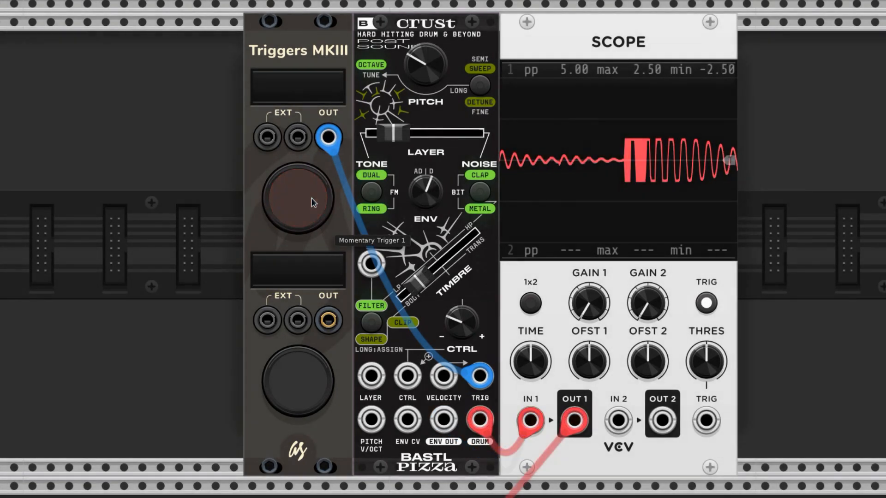
- Fire the first trigger repeatedly to hear the drum output and view its waveform on the scope
left_click(312, 200)
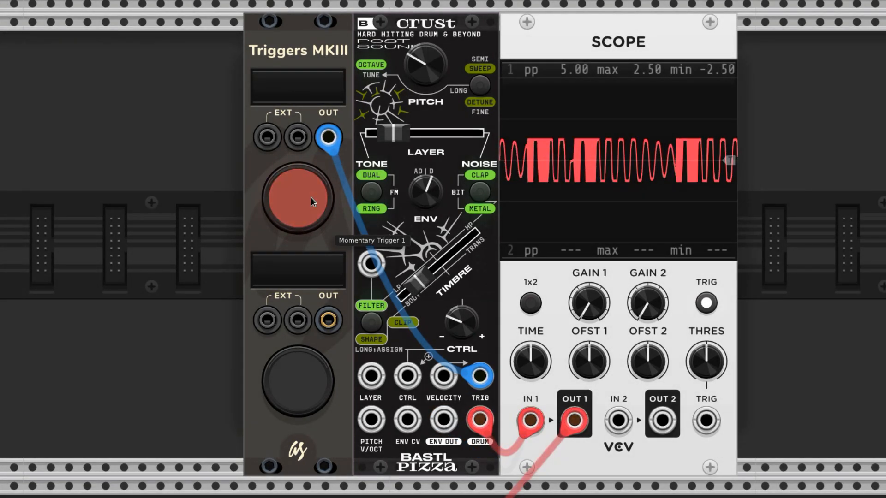
left_click(310, 201)
left_click(310, 201)
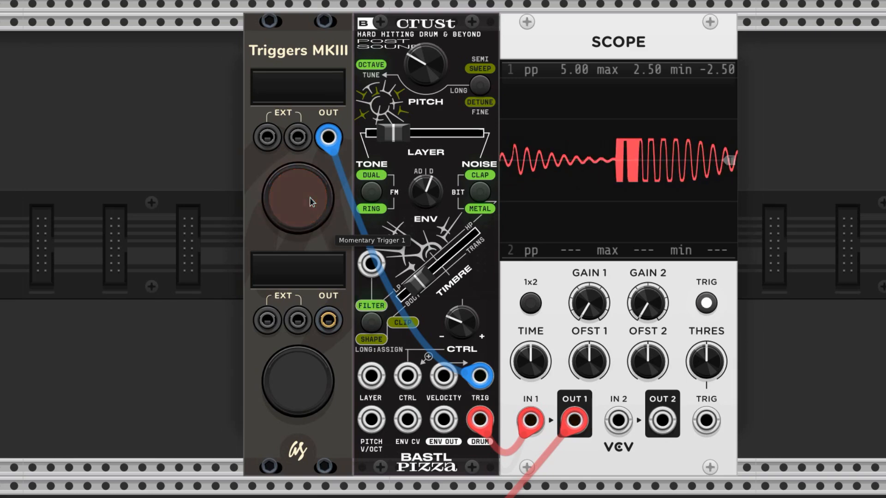
left_click(310, 201)
left_click(310, 202)
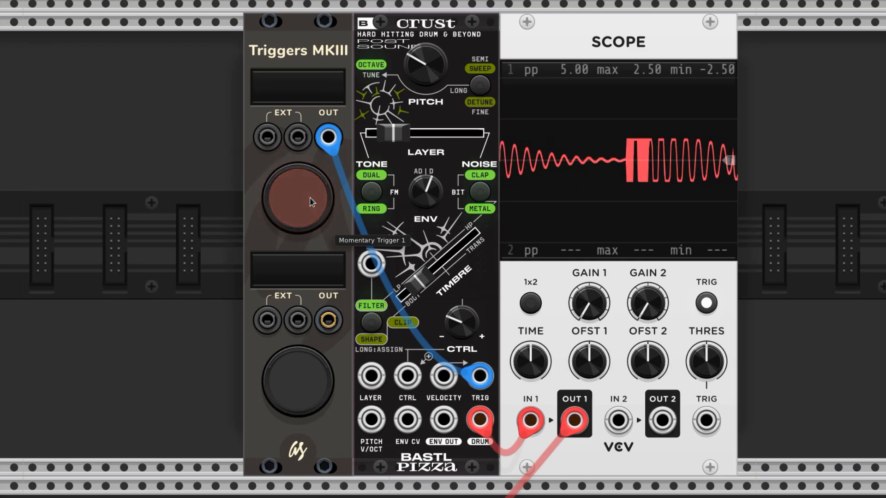
left_click(310, 201)
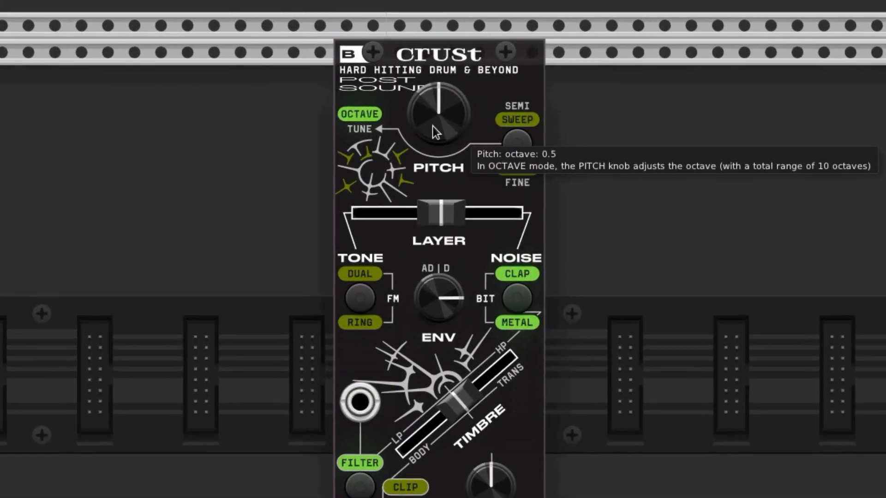
- Try lowering the pitch in Octave mode, and reset the pitch knob to its default
left_click_drag(424, 65, 424, 76)
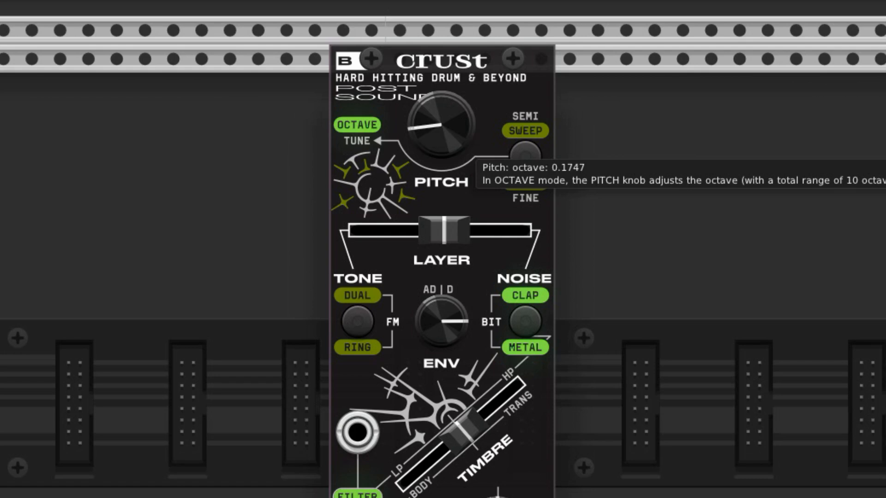
left_click_drag(462, 145, 461, 159)
double_click(464, 144)
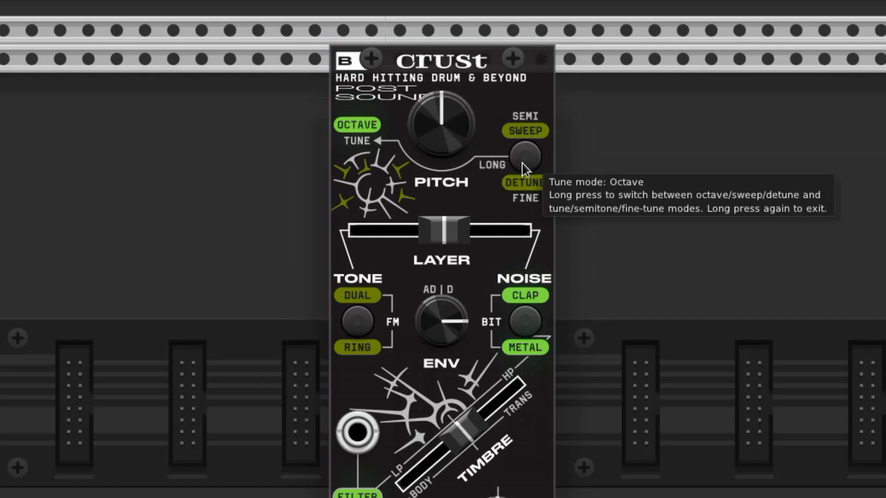
- Cycle the tune mode through Sweep and Detune back to Octave, and lower the octave pitch
left_click(523, 167)
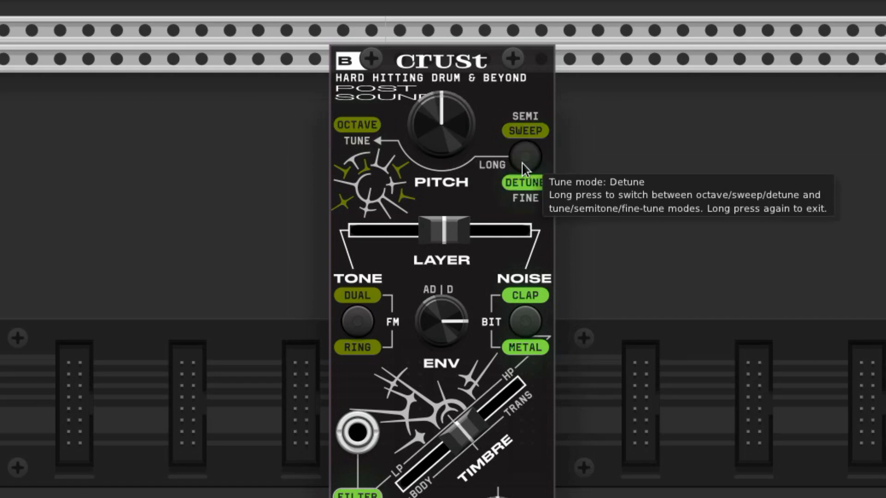
left_click(523, 164)
left_click(522, 164)
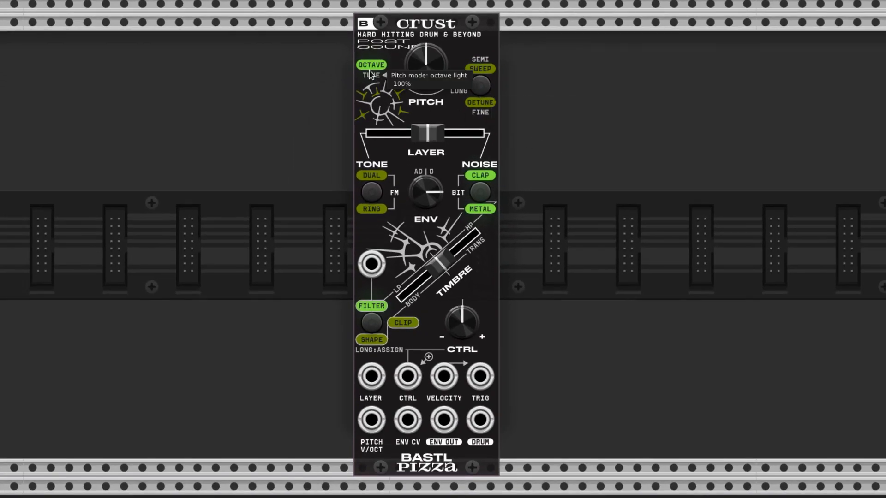
left_click_drag(425, 64, 426, 83)
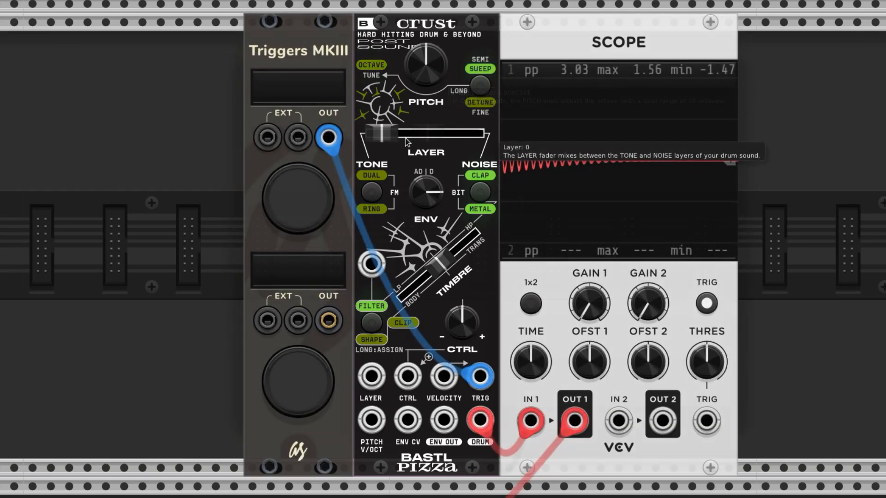
- Raise the pitch sweep to about 0.81 in Sweep mode and fire the first trigger repeatedly
left_click_drag(418, 87, 426, 58)
left_click(310, 203)
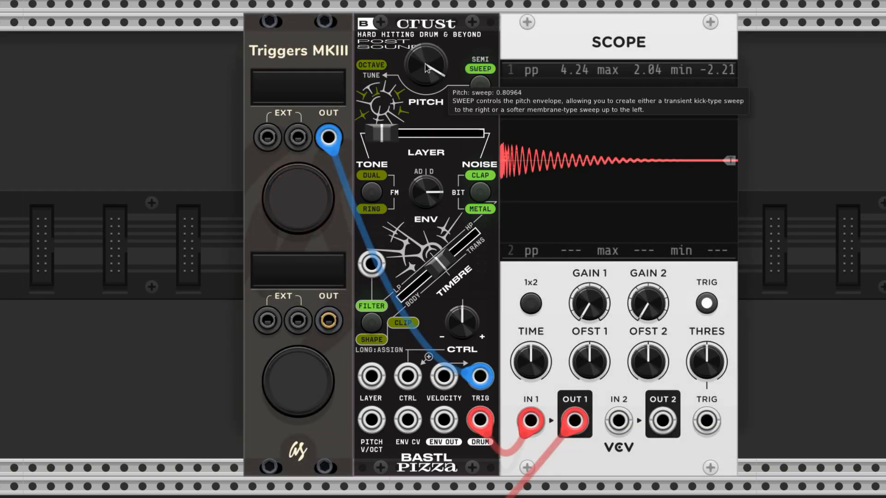
left_click(319, 206)
left_click(319, 205)
left_click(321, 207)
left_click(322, 207)
left_click(321, 206)
left_click(321, 206)
left_click(322, 206)
left_click(321, 206)
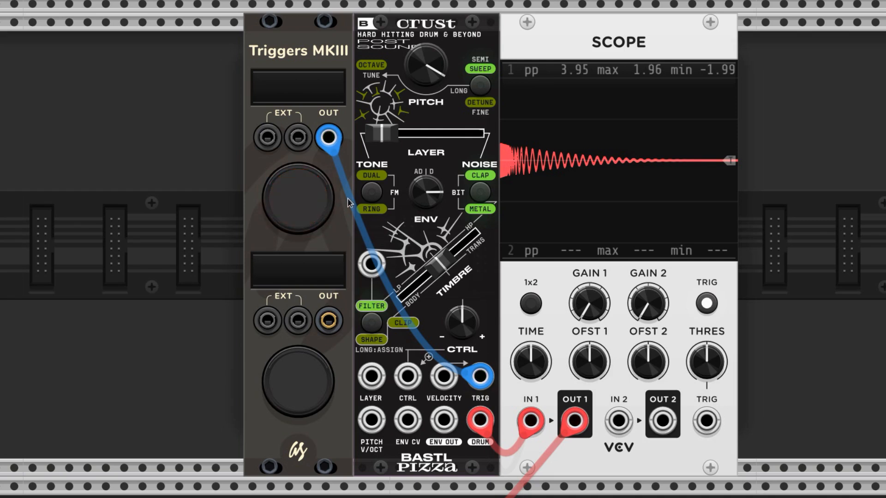
- Reset the pitch sweep to its centre and fire the first trigger to hear the drum without the sweep
mouse_move(424, 68)
left_click(306, 196)
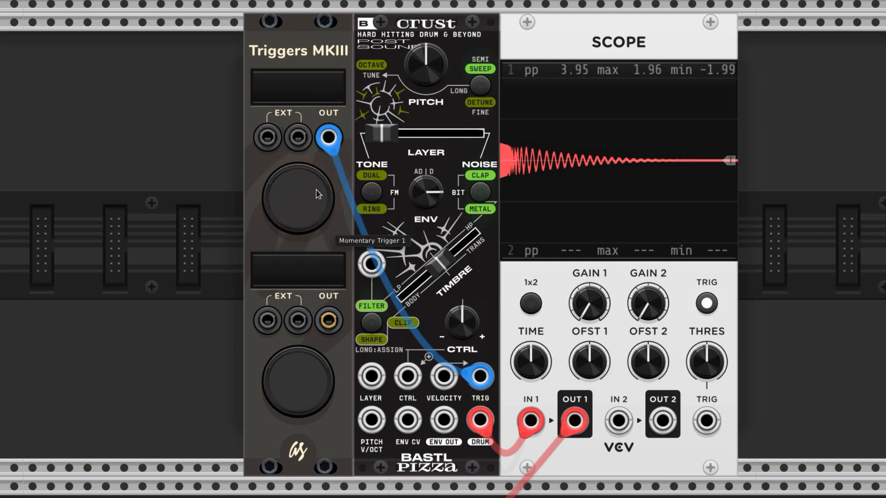
left_click(306, 196)
left_click(305, 197)
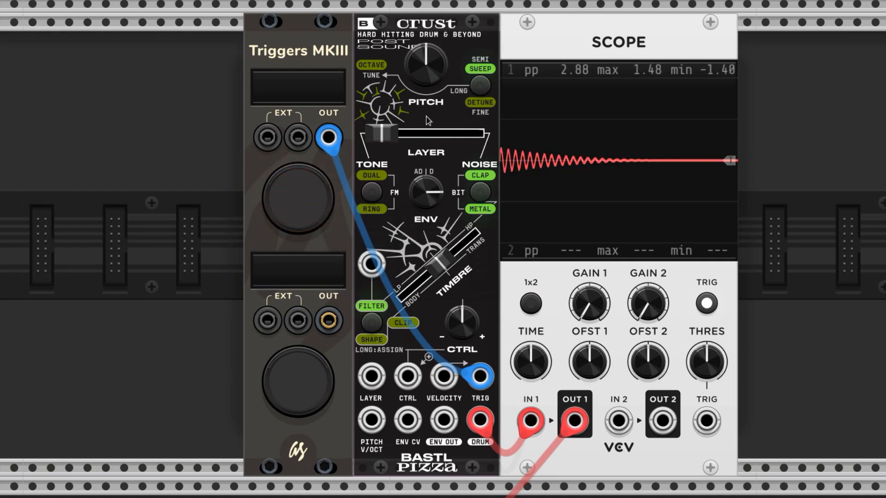
- Raise the pitch sweep above its centre and fire the first trigger several times for a kick-type transient
mouse_move(432, 84)
left_click_drag(431, 84, 431, 79)
left_click(310, 210)
left_click(310, 210)
left_click(309, 210)
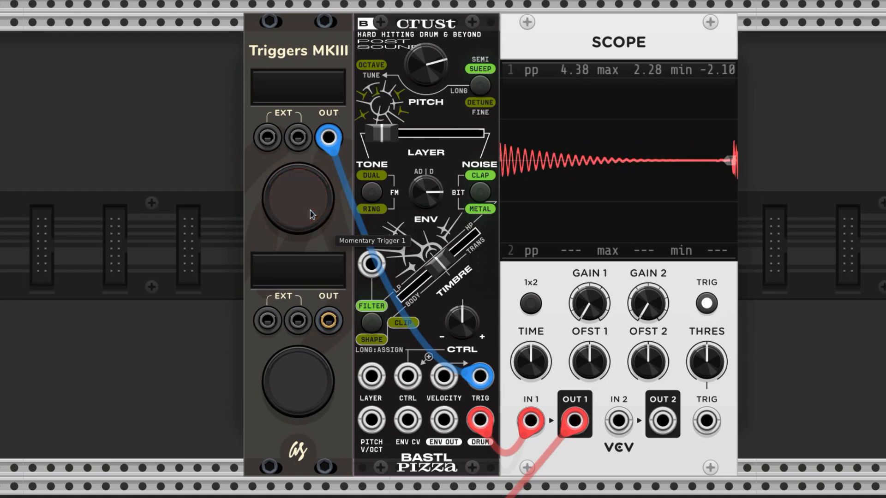
- Set the pitch sweep to about -0.24 and fire the first trigger to hear the softer membrane-type sweep
left_click(302, 204)
left_click(301, 204)
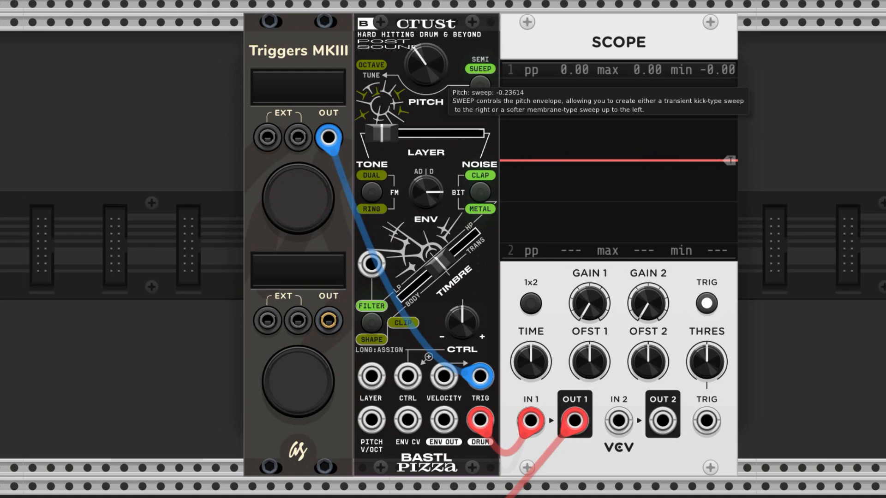
left_click(306, 196)
left_click(305, 197)
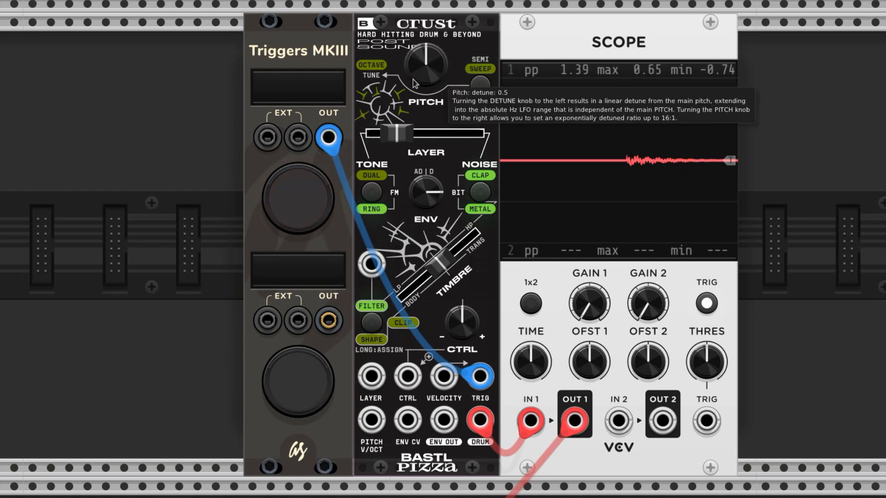
- Raise the pitch knob above its centre in Detune mode and fire the first trigger twice
left_click_drag(421, 72, 422, 33)
left_click(318, 215)
left_click(319, 215)
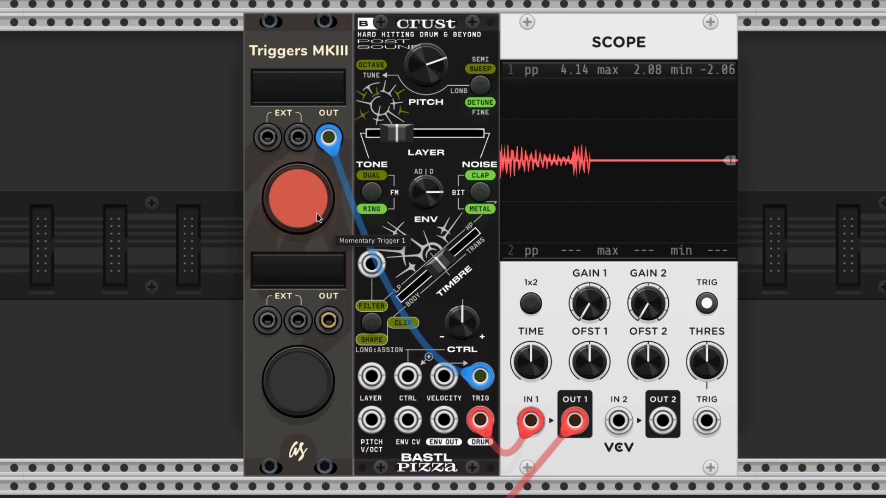
- Swing the detune down and back up to a high ratio, firing the first trigger after each change
left_click_drag(421, 71, 420, 140)
left_click(315, 182)
left_click_drag(420, 71, 421, 3)
left_click(314, 187)
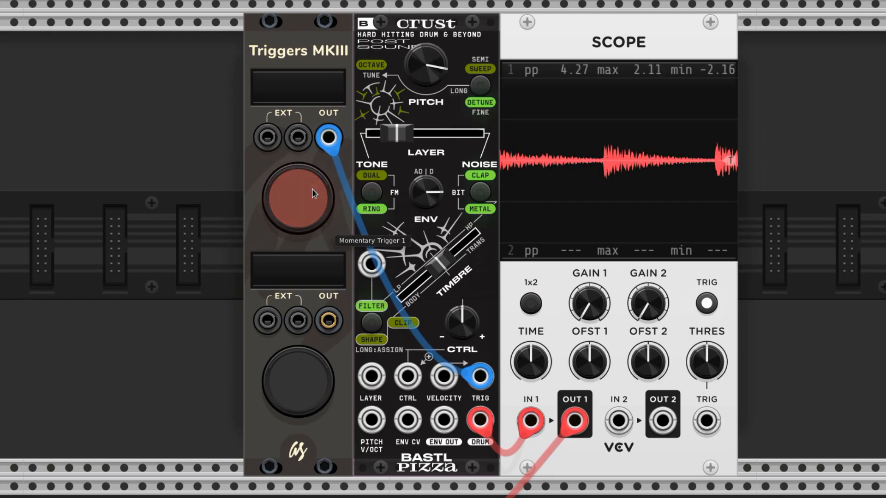
- Set the detune to about its centre, and lower it well below centre, firing the first trigger after each change
left_click_drag(421, 72, 421, 87)
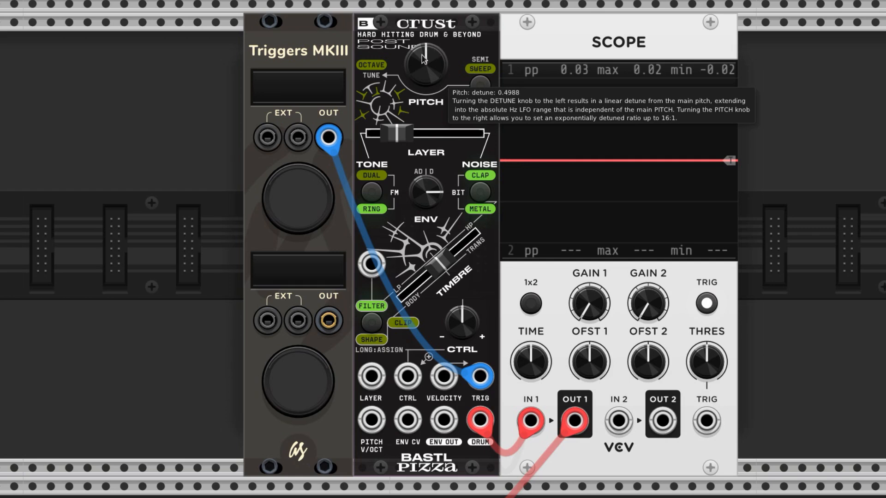
left_click(319, 194)
left_click_drag(422, 69, 421, 109)
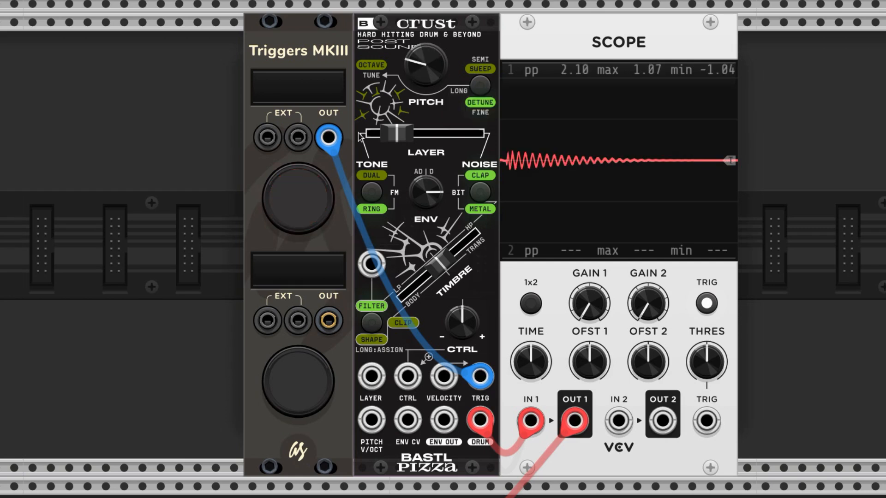
left_click(318, 199)
- Raise the detune in small steps from its low setting, firing the first trigger after each change
left_click_drag(426, 66, 426, 51)
left_click(312, 219)
left_click(296, 217)
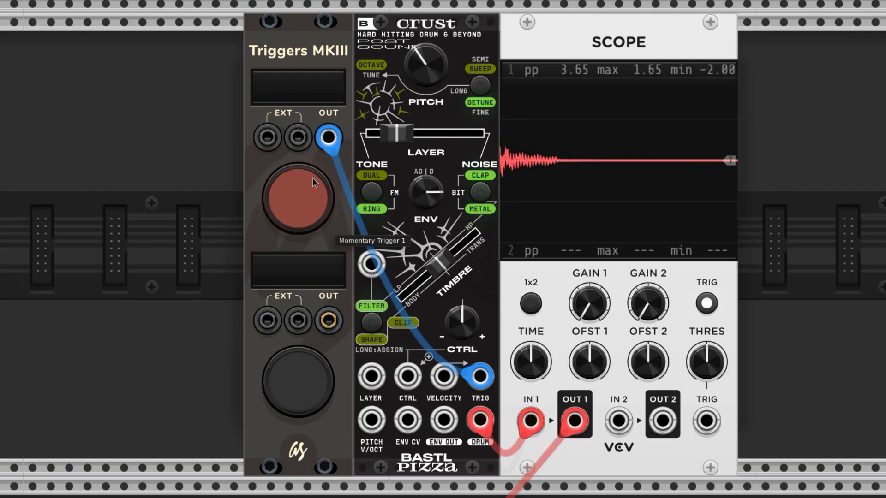
left_click(326, 182)
left_click_drag(410, 74, 418, 55)
left_click(343, 169)
left_click(324, 206)
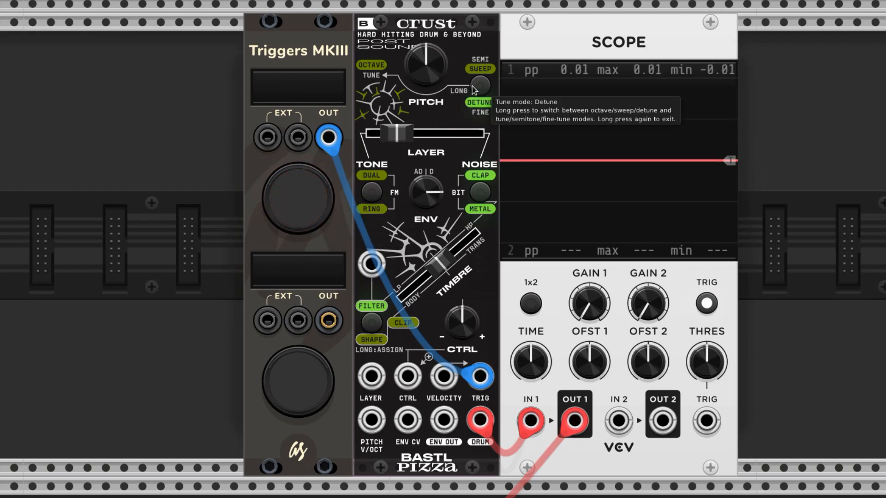
- Switch the pitch knob to Semitone mode, raise it to about 0.68 and fire the first trigger
left_click(473, 89)
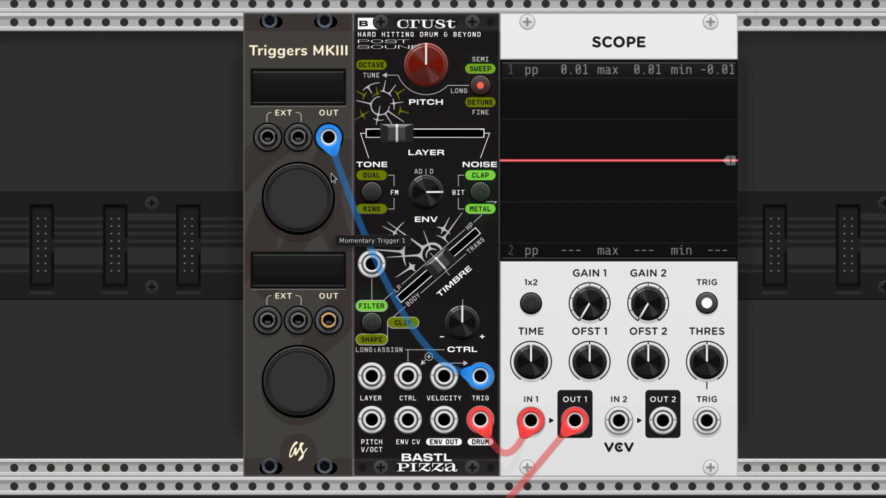
left_click(307, 204)
left_click_drag(428, 68, 427, 30)
left_click(321, 195)
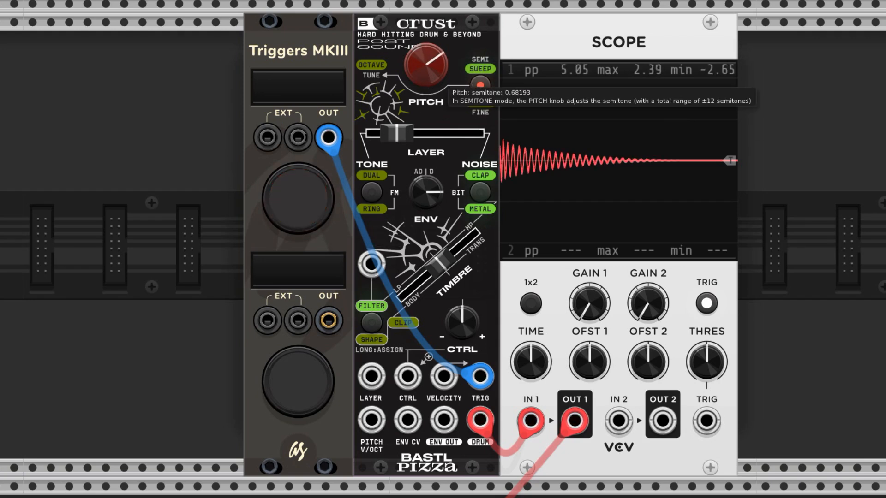
left_click(307, 202)
- Raise the semitone tuning further and fire the first trigger several times to compare the pitch
mouse_move(426, 72)
left_mouse_down()
mouse_move(427, 113)
mouse_move(426, 74)
left_mouse_up()
left_click(314, 192)
left_click(304, 198)
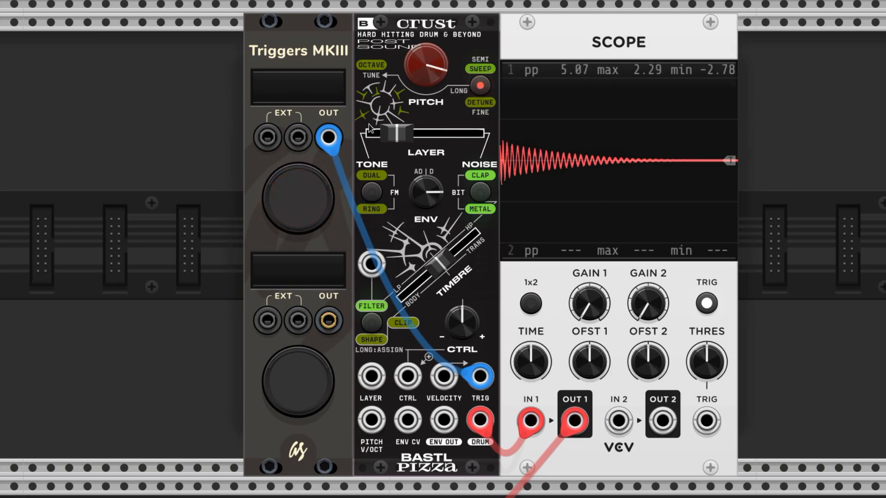
left_click(318, 218)
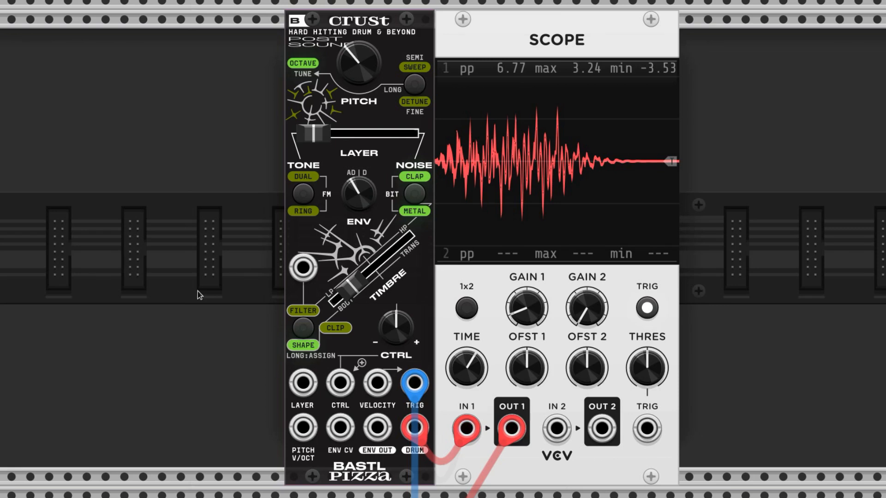
- Change the tone mode to FM and edit its tuning with a higher stepped detune and a pitch envelope decay of about -0.5
left_click(303, 195)
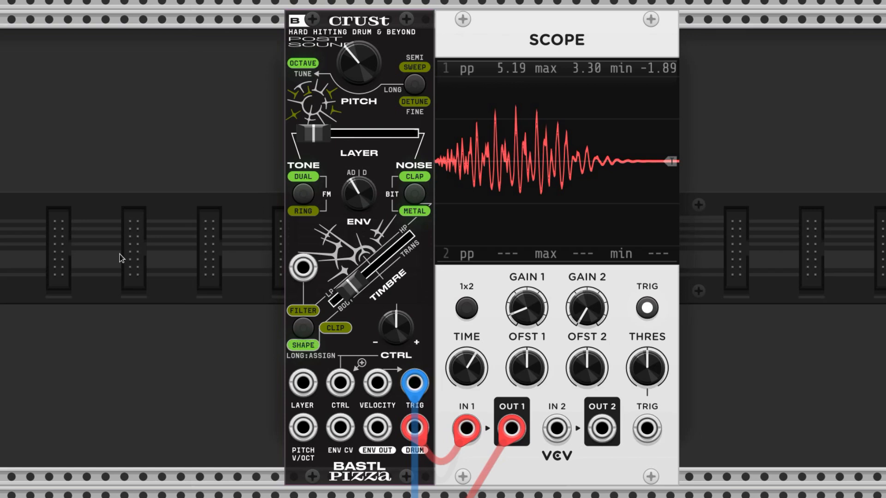
left_click(308, 195)
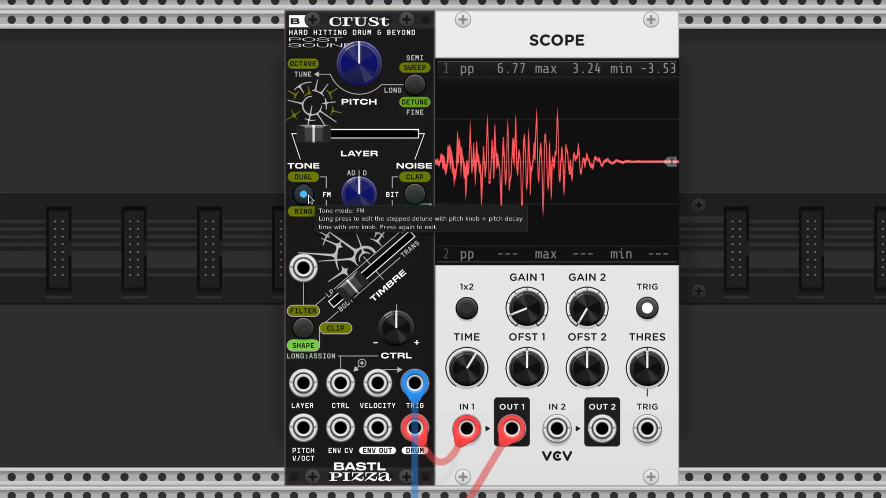
left_click_drag(364, 198, 364, 177)
mouse_move(359, 63)
left_mouse_down()
mouse_move(359, 74)
mouse_move(354, 59)
left_mouse_up()
left_click_drag(359, 196, 361, 231)
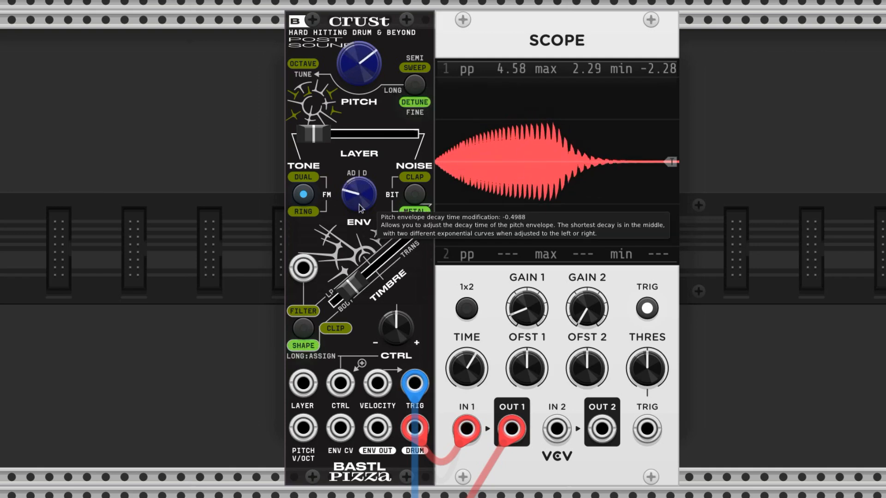
left_click(308, 193)
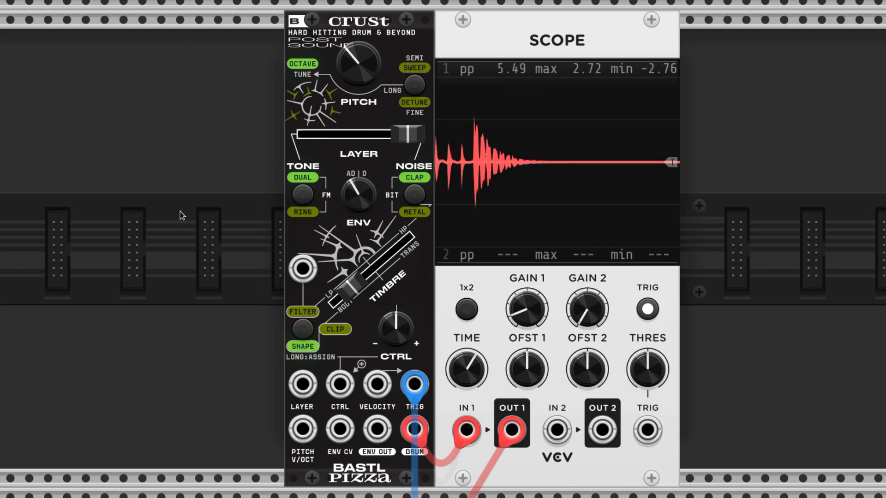
- Switch the noise mode from Clap to Metal and lower its noise tuning with the main pitch knob
left_click(415, 196)
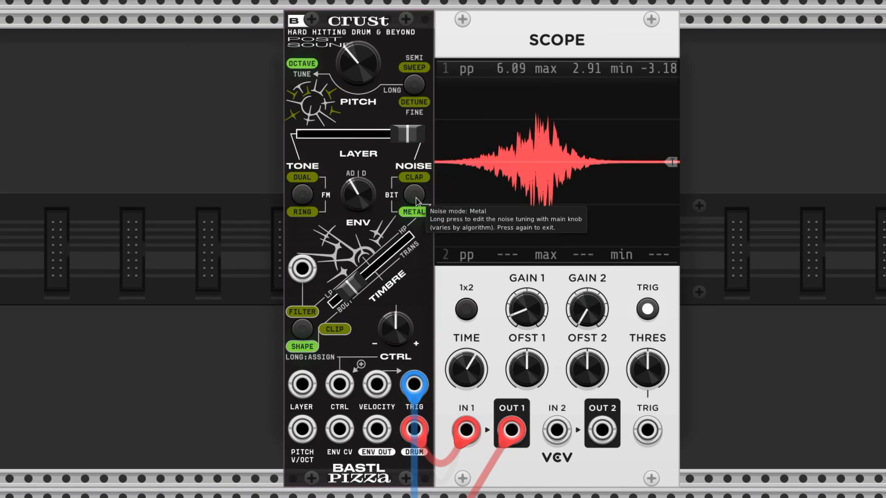
left_click(416, 197)
left_click_drag(372, 78, 371, 199)
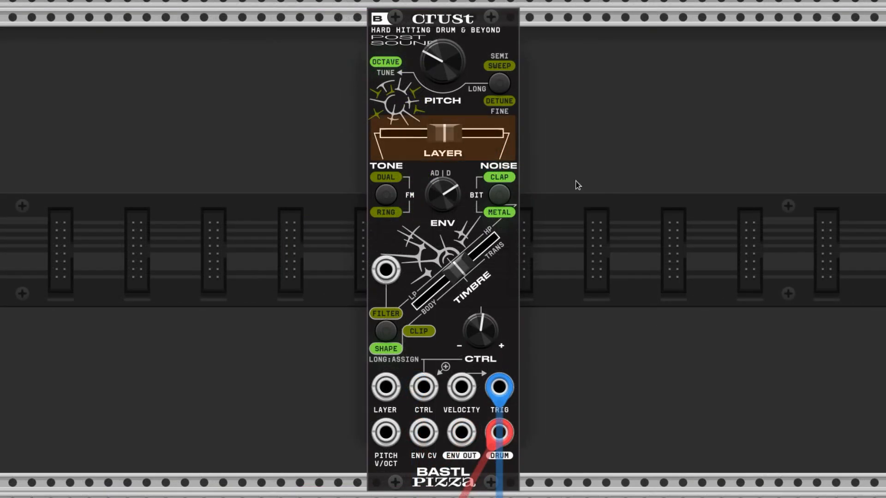
- Move the Layer mix fully to the noise layer, at 1
left_click_drag(439, 134, 492, 135)
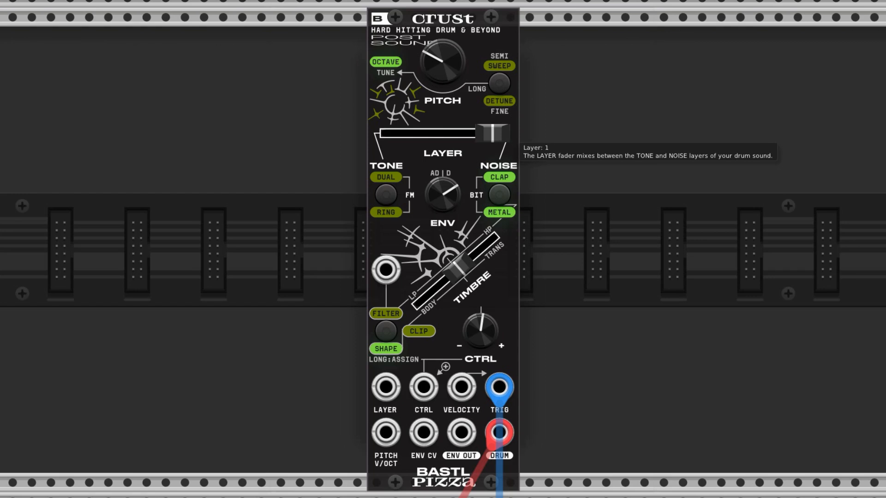
- Sweep the Layer mix fully to the tone layer at 0, raise it to about 0.6, and reset it to its default
left_click_drag(492, 133, 396, 134)
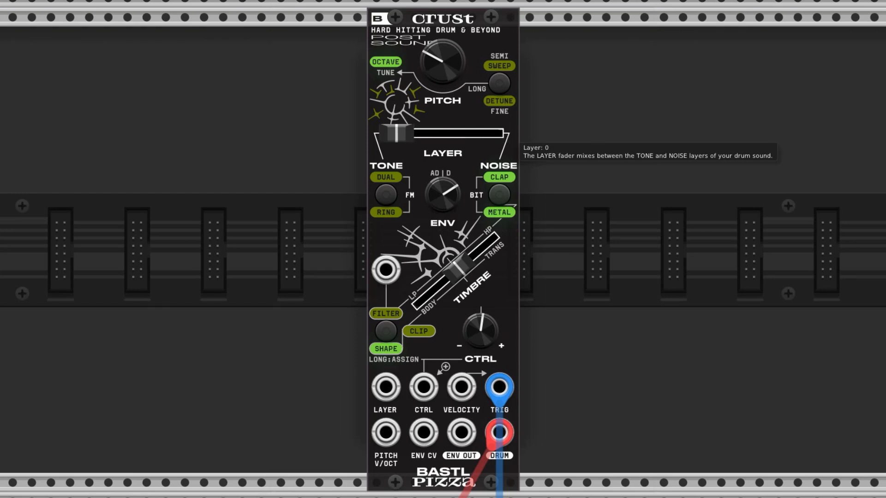
left_click_drag(396, 133, 455, 133)
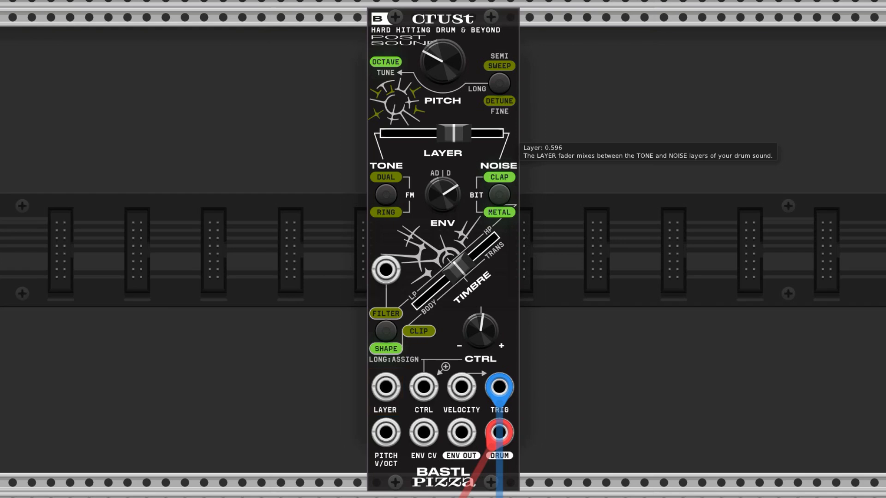
double_click(438, 135)
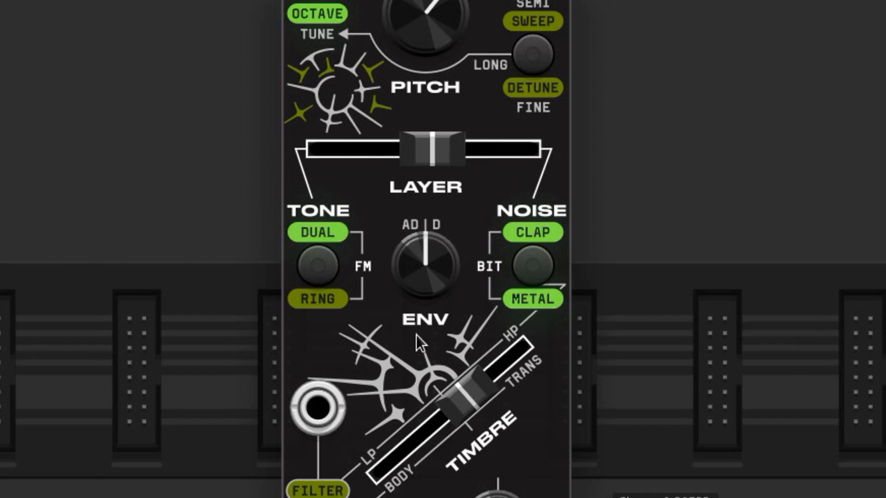
- Sweep the tone/noise macro envelope to about -0.44 on the attack-decay side and raise it again
left_click_drag(436, 286, 437, 207)
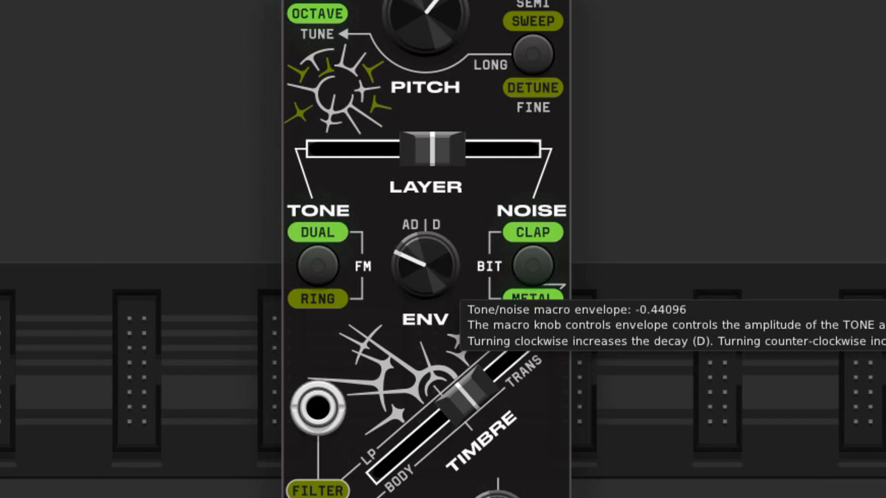
left_click_drag(425, 263, 425, 220)
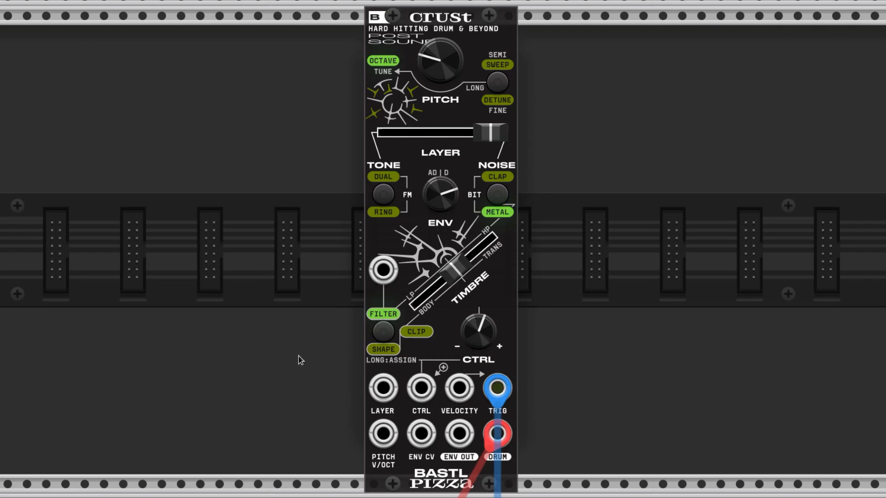
- With the timbre in Filter mode, sweep the noise filter up to 0.76 on the high-pass side and return it to the centre
mouse_move(456, 269)
left_mouse_down()
mouse_move(422, 297)
mouse_move(465, 310)
mouse_move(475, 301)
mouse_move(435, 286)
mouse_move(452, 271)
left_mouse_up()
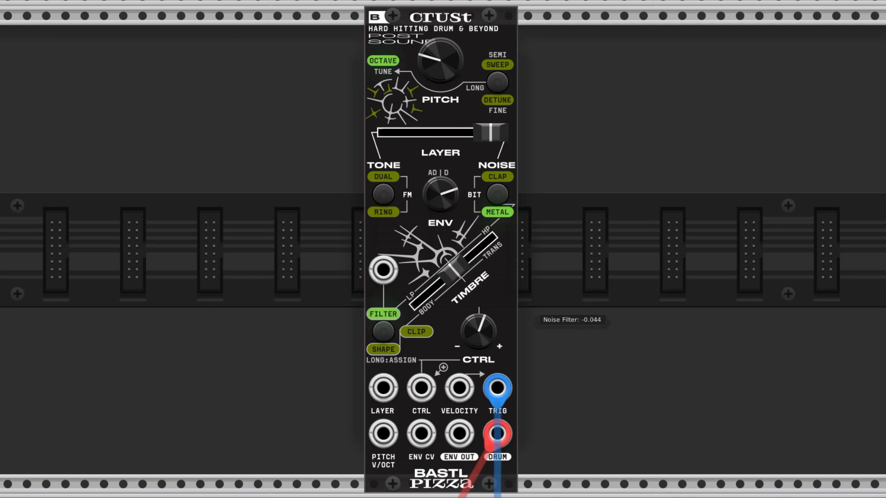
left_click_drag(453, 270, 482, 245)
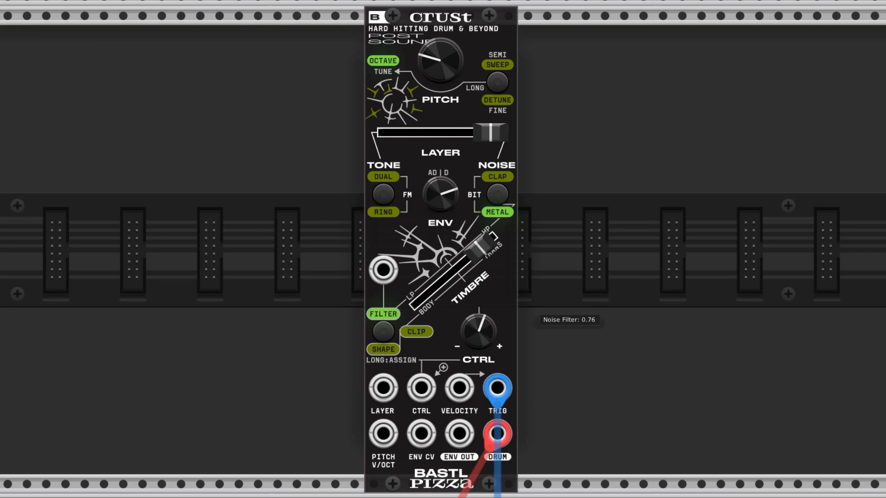
key("ctrl+i")
mouse_move(459, 276)
left_mouse_down()
mouse_move(427, 301)
mouse_move(454, 268)
left_mouse_up()
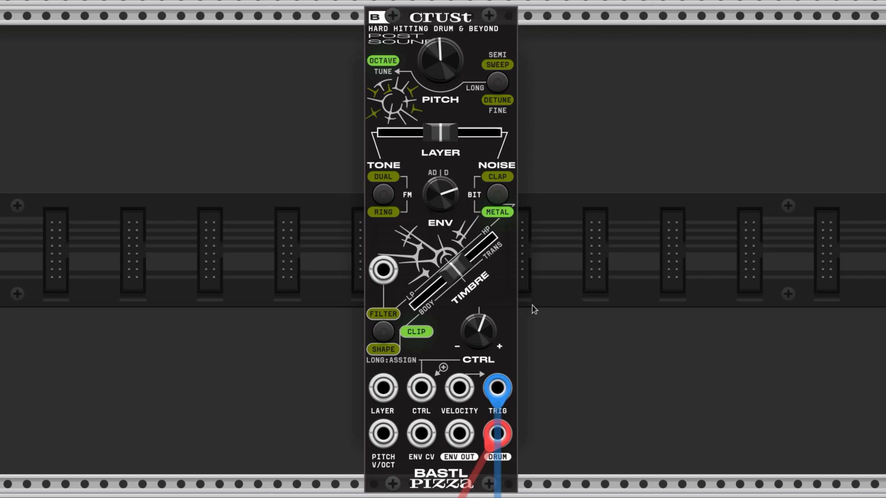
- With the timbre in Clip mode, sweep the distortion to about -0.88 and about 0.62, resetting it to 0 after each
left_click_drag(454, 273, 430, 292)
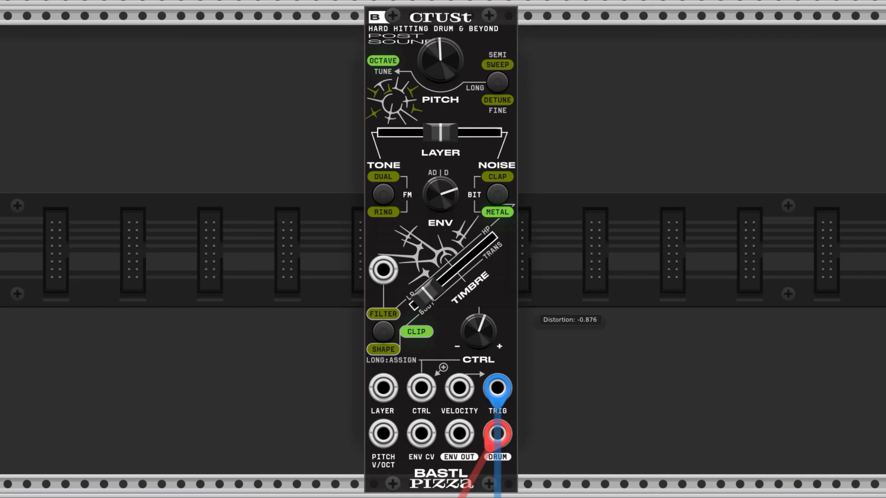
double_click(454, 276)
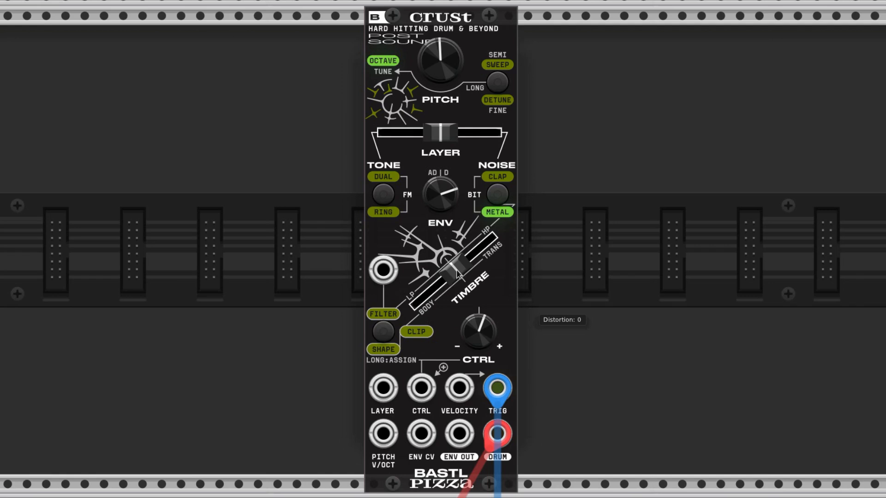
left_click_drag(455, 270, 475, 249)
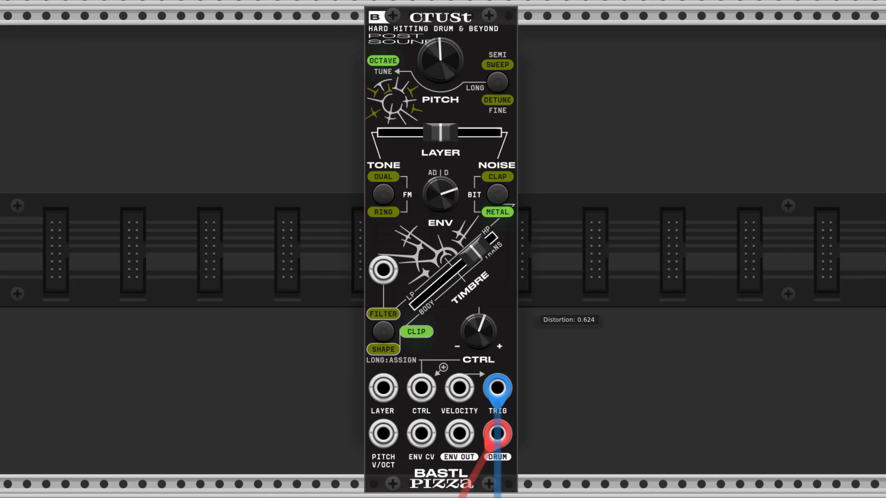
double_click(457, 272)
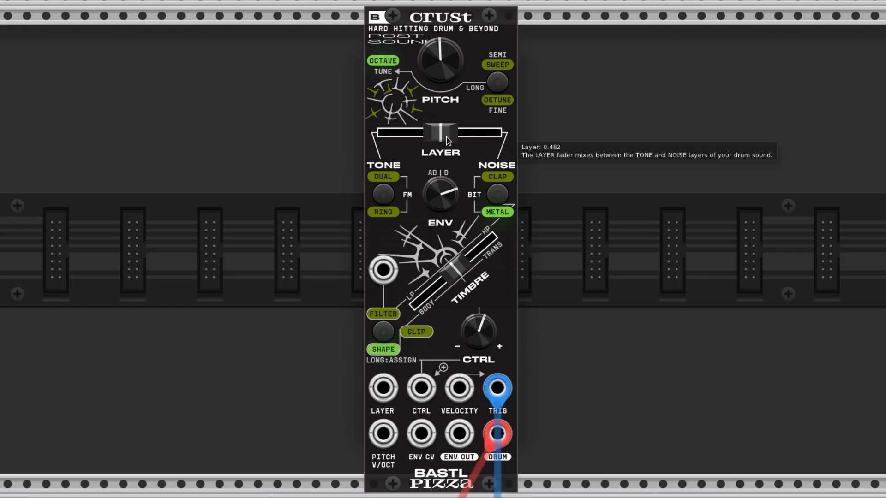
- Set the Layer mix fully to tone, raise the pitch, and sweep the Shape timbre toward the transient end
left_click_drag(440, 133, 393, 132)
left_click_drag(439, 70, 439, 39)
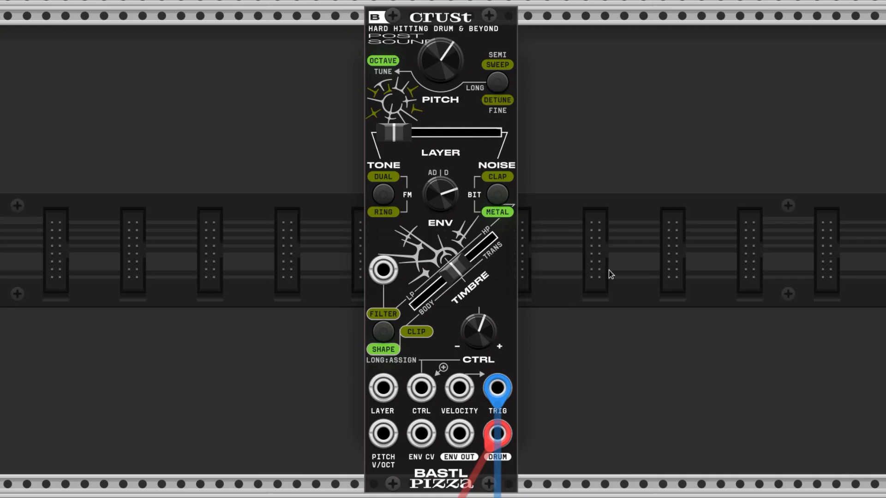
left_click_drag(451, 272, 486, 240)
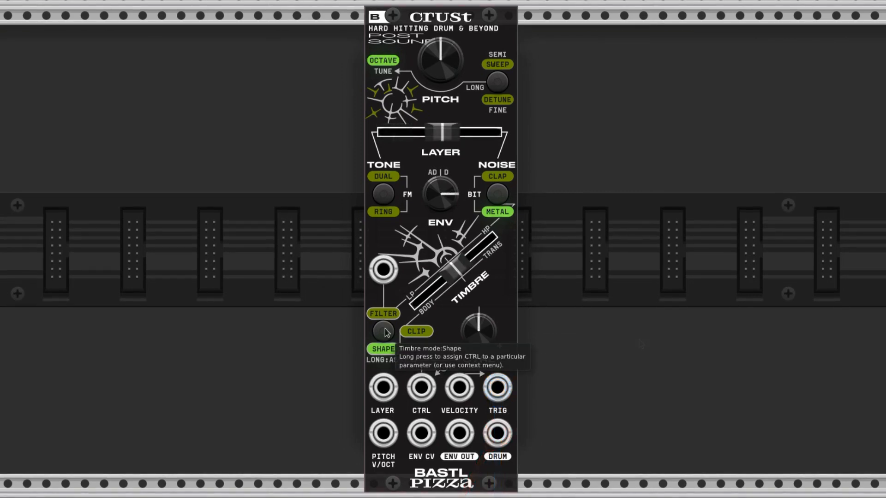
- Enter CTRL assignment mode and cycle the destination through Tone (Mode) to Noise (Mode)
left_click(384, 330)
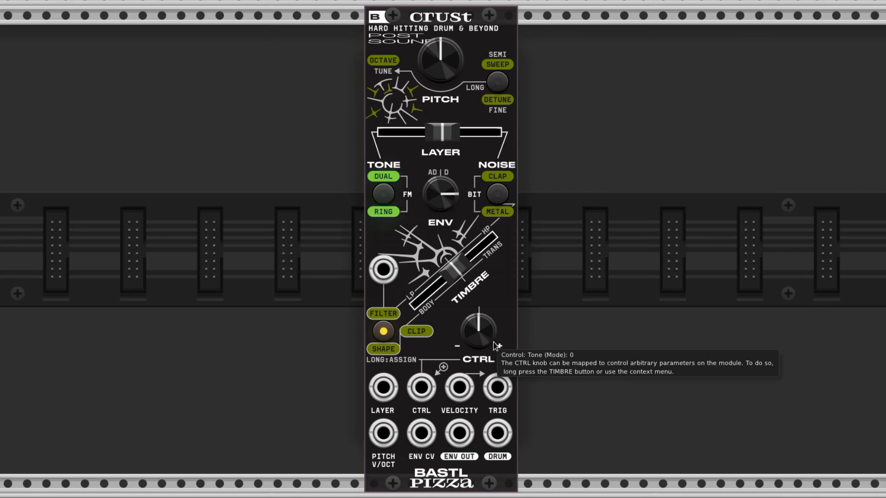
left_click(387, 332)
left_click(386, 335)
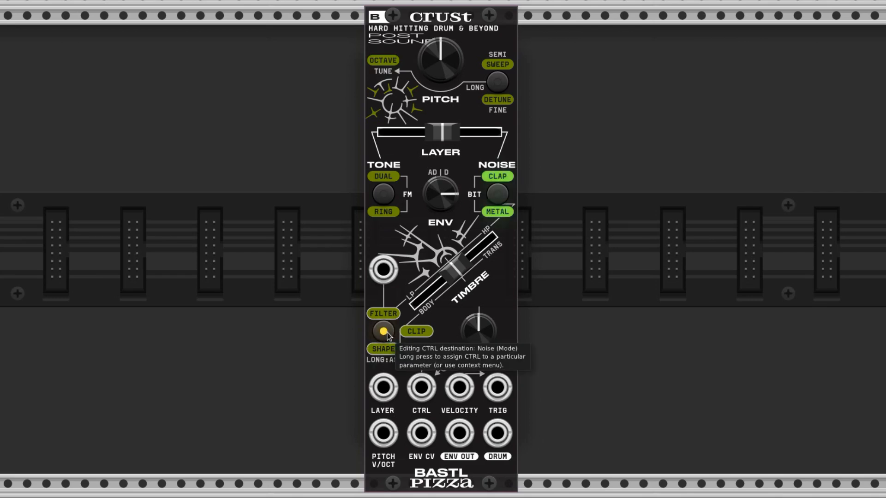
- Assign CTRL to the tone's FM ratio, exit assignment mode, turn CTRL up to about 0.47 and reset it to the centre
left_click(387, 199)
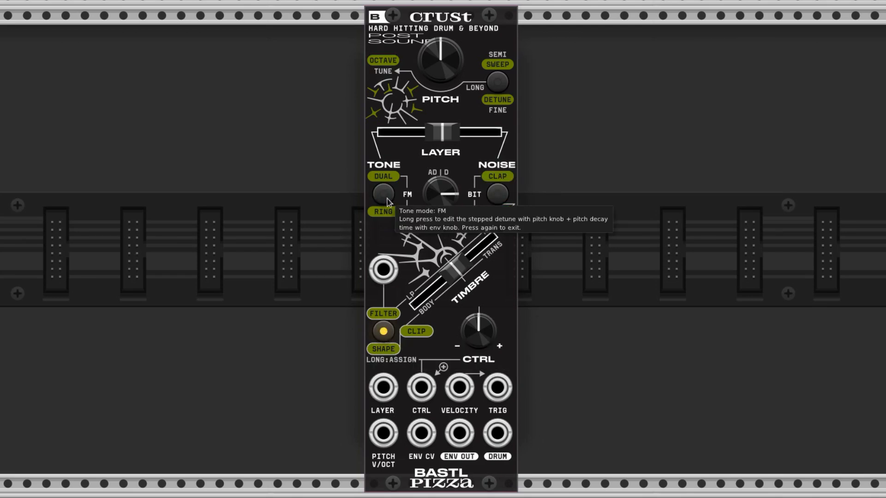
left_click(384, 333)
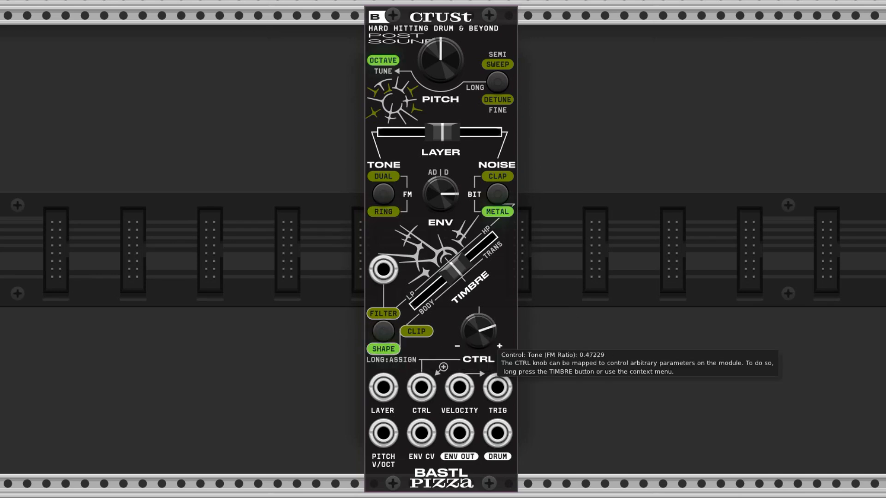
double_click(483, 339)
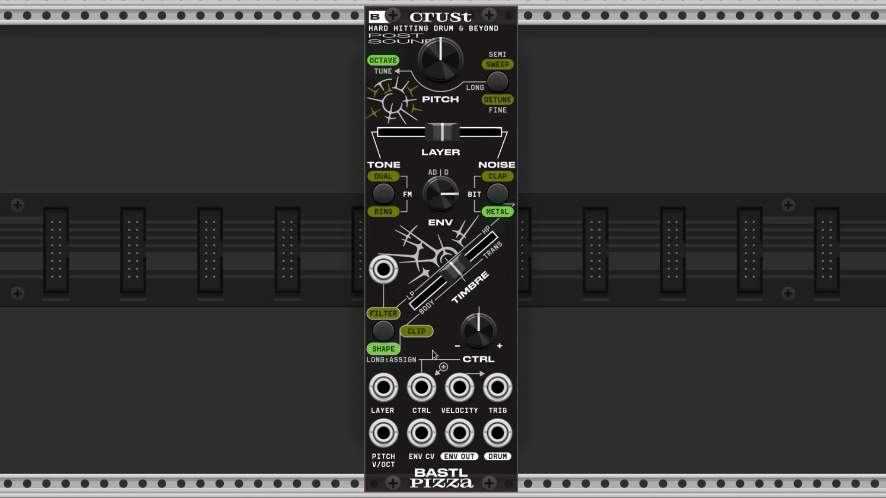